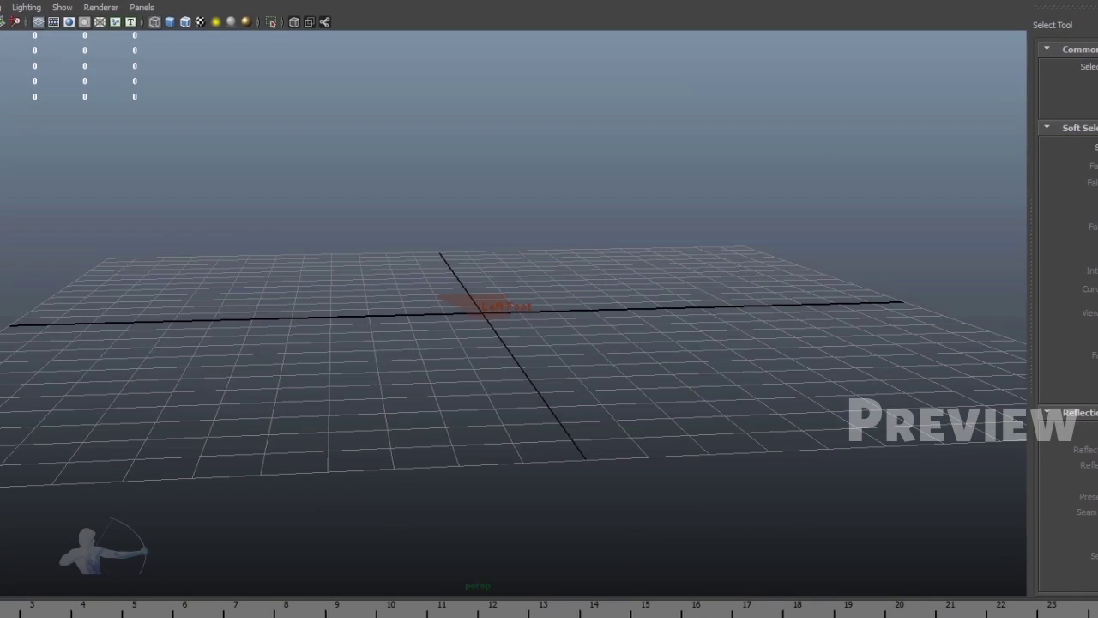
View the Left Foot footprint locator in the four-pane layout, then tumble the perspective view above it.
{"action": "key", "text": "space"}
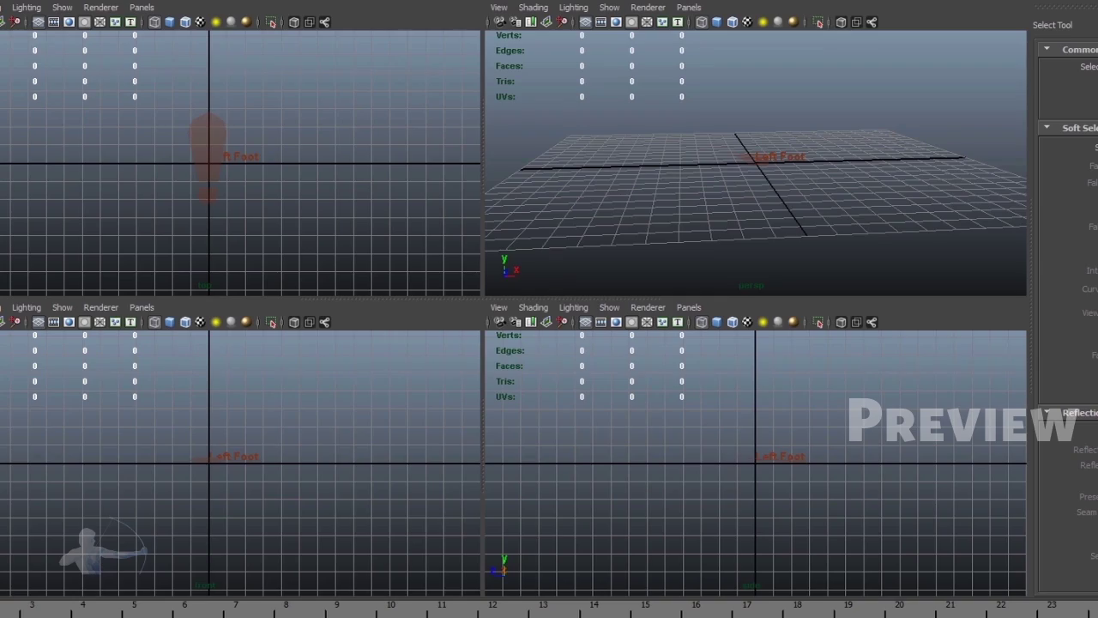
{"action": "key", "text": "space"}
{"action": "mouse_move", "coordinate": [515, 343]}
{"action": "left_mouse_down", "text": "alt"}
{"action": "mouse_move", "coordinate": [583, 284]}
{"action": "mouse_move", "coordinate": [532, 361]}
{"action": "mouse_move", "coordinate": [480, 343]}
{"action": "mouse_move", "coordinate": [514, 292]}
{"action": "mouse_move", "coordinate": [566, 360]}
{"action": "mouse_move", "coordinate": [480, 308]}
{"action": "mouse_move", "coordinate": [514, 326]}
{"action": "left_mouse_up", "text": "alt"}
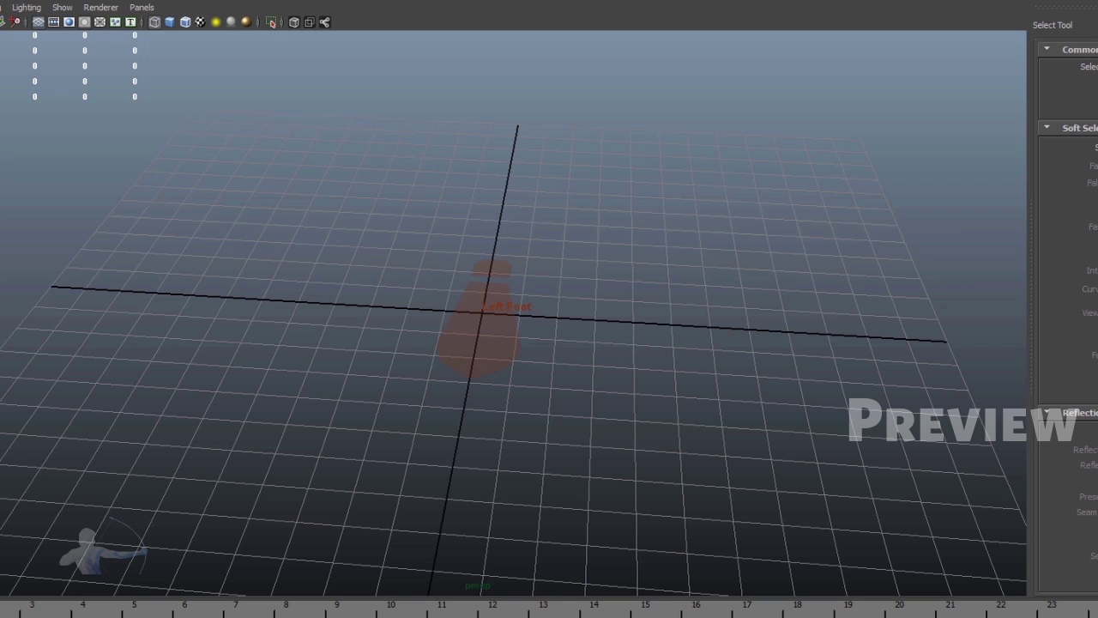
Orbit sideways around the footprint to confirm the 'Left Foot' label keeps facing the camera.
{"action": "mouse_move", "coordinate": [515, 343]}
{"action": "left_mouse_down", "text": "alt"}
{"action": "mouse_move", "coordinate": [515, 292]}
{"action": "mouse_move", "coordinate": [566, 361]}
{"action": "mouse_move", "coordinate": [463, 343]}
{"action": "left_mouse_up", "text": "alt"}
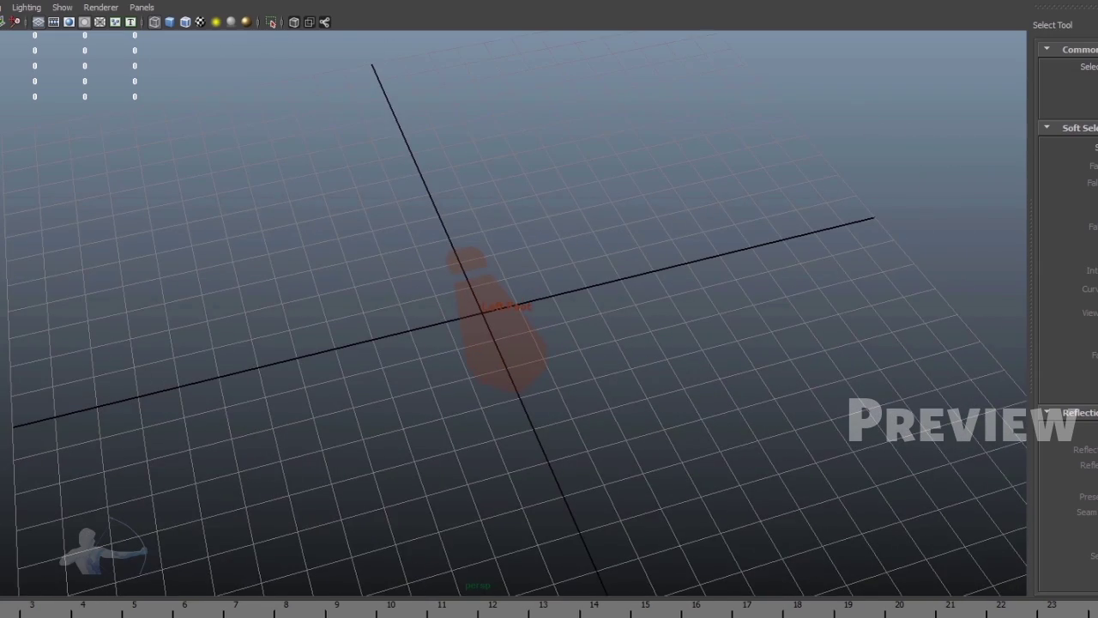